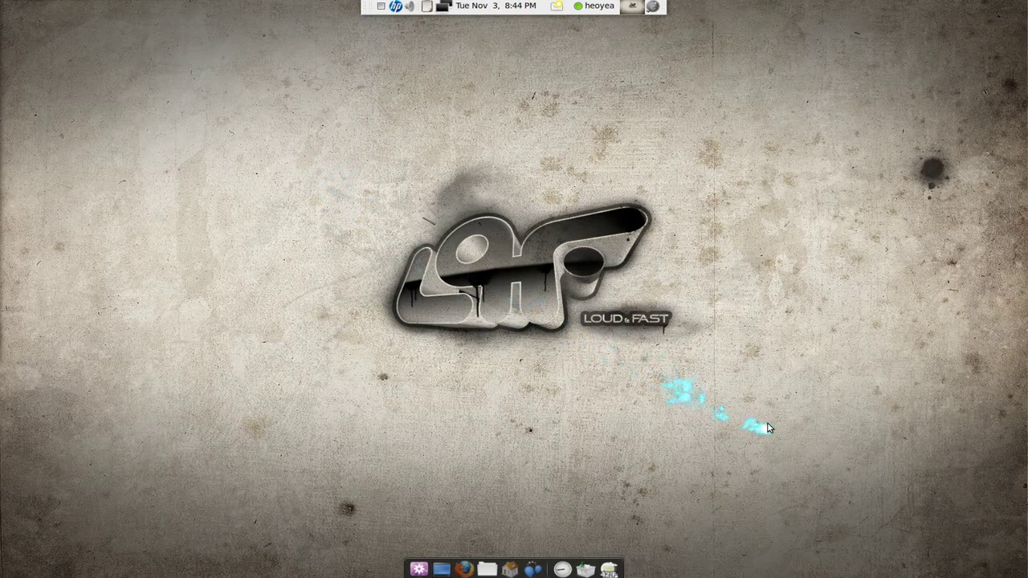
Bring up the chat windows and send "oh i go kill u today then" in the conversation with green message bubbles.
{"action": "key", "text": "alt+Tab"}
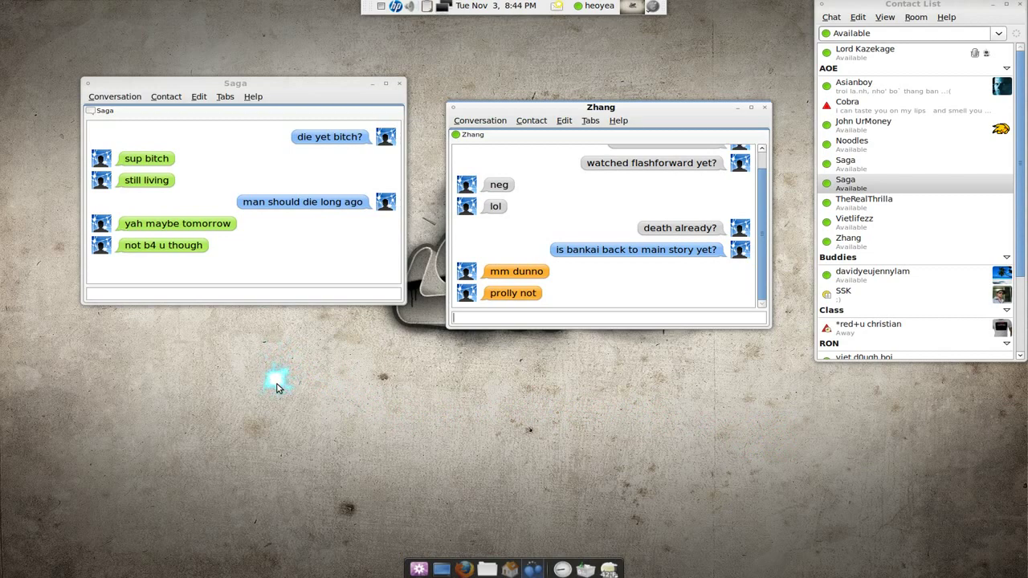
{"action": "left_click", "coordinate": [248, 294]}
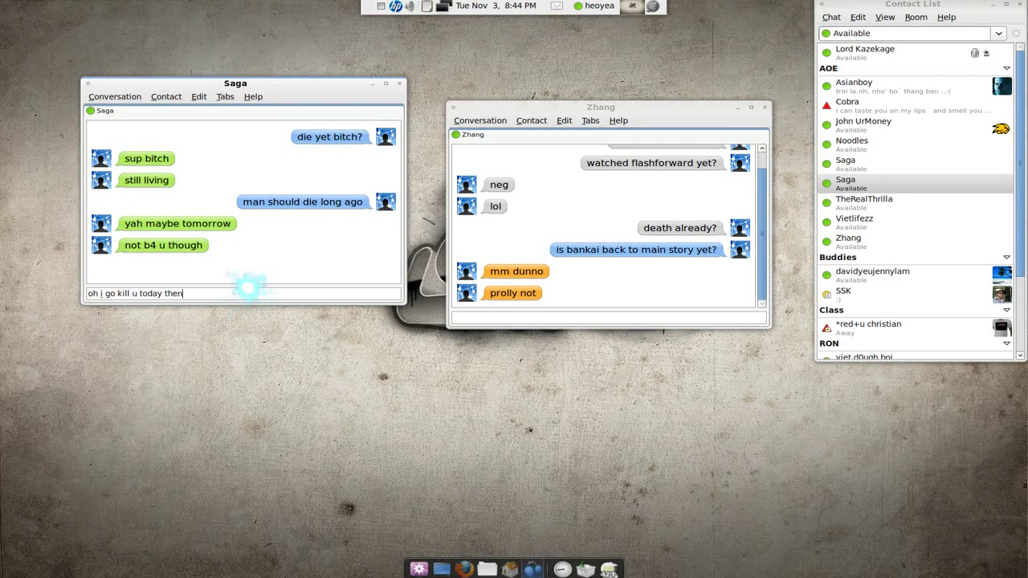
{"action": "key", "text": "Return"}
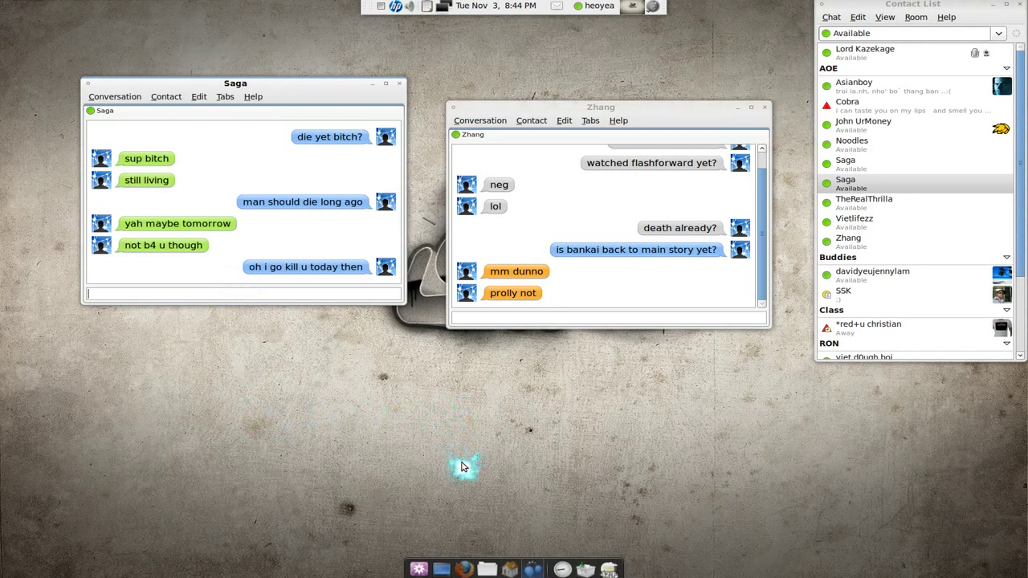
Switch to Firefox to review the Empathy Themes install instructions and Adium Xtras message styles, then minimize it.
{"action": "left_click", "coordinate": [465, 569]}
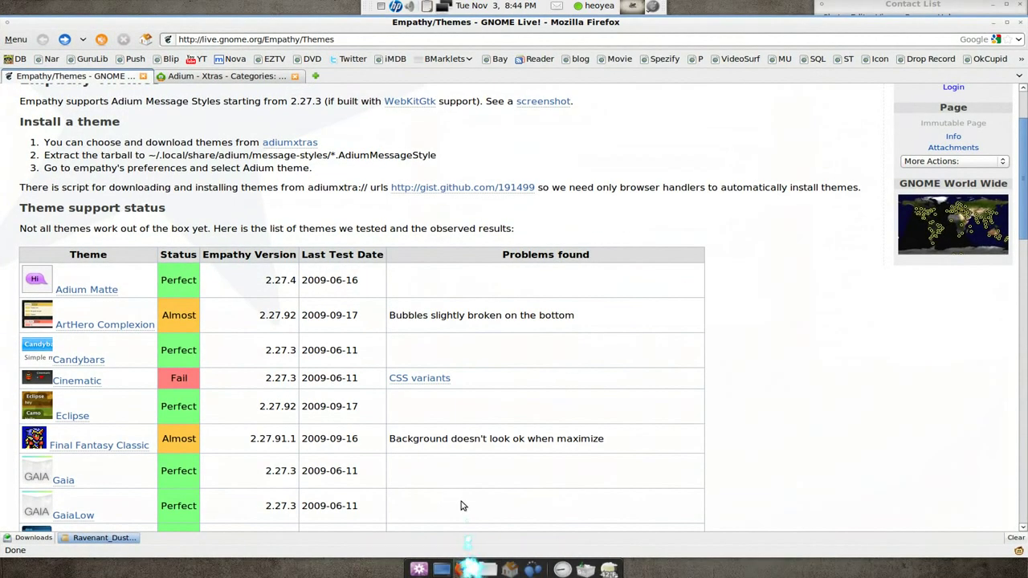
{"action": "scroll", "coordinate": [459, 372], "scroll_direction": "up", "scroll_amount": 3}
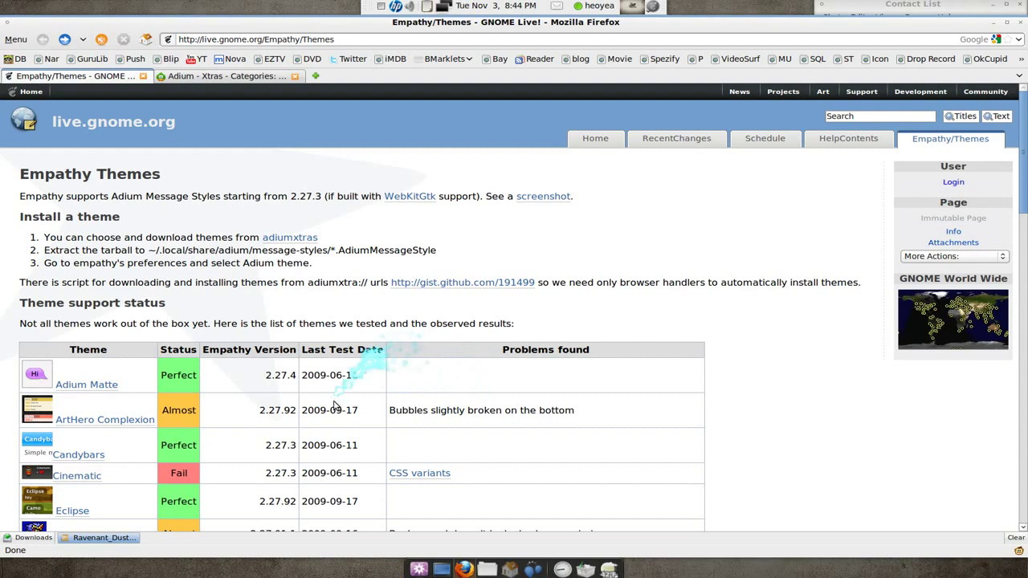
{"action": "scroll", "coordinate": [238, 430], "scroll_direction": "down", "scroll_amount": 2}
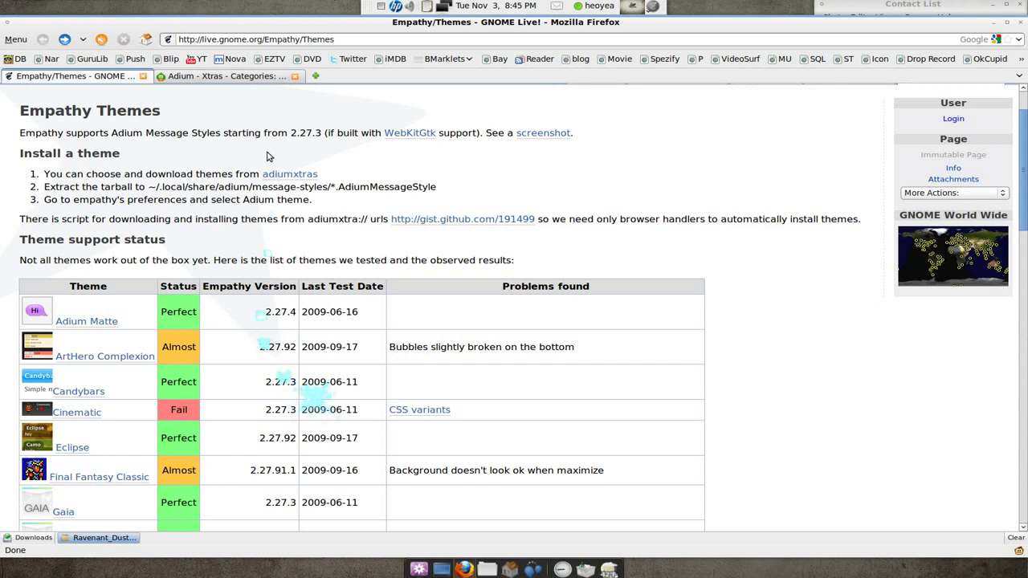
{"action": "left_click", "coordinate": [256, 76]}
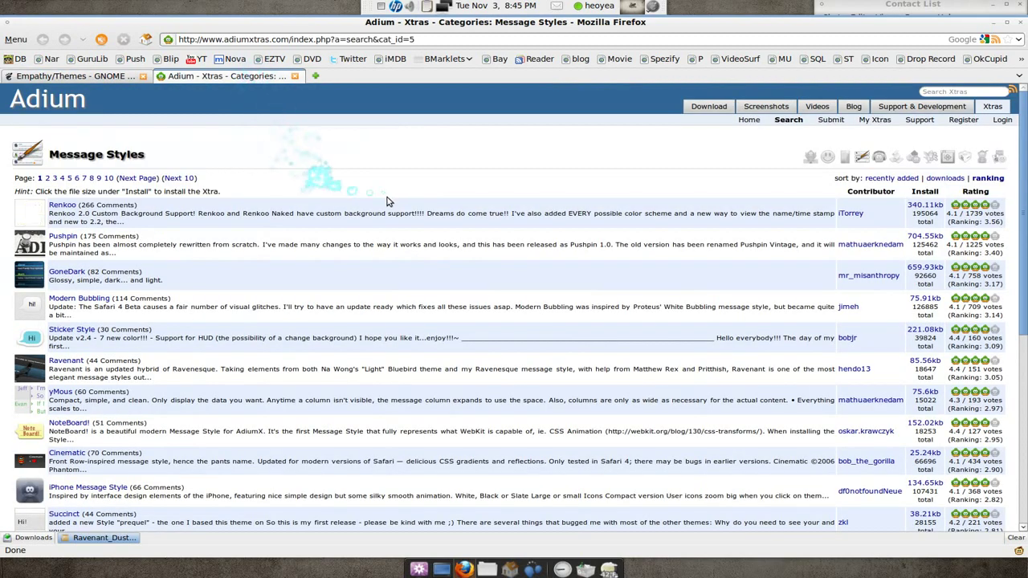
{"action": "left_click", "coordinate": [90, 80]}
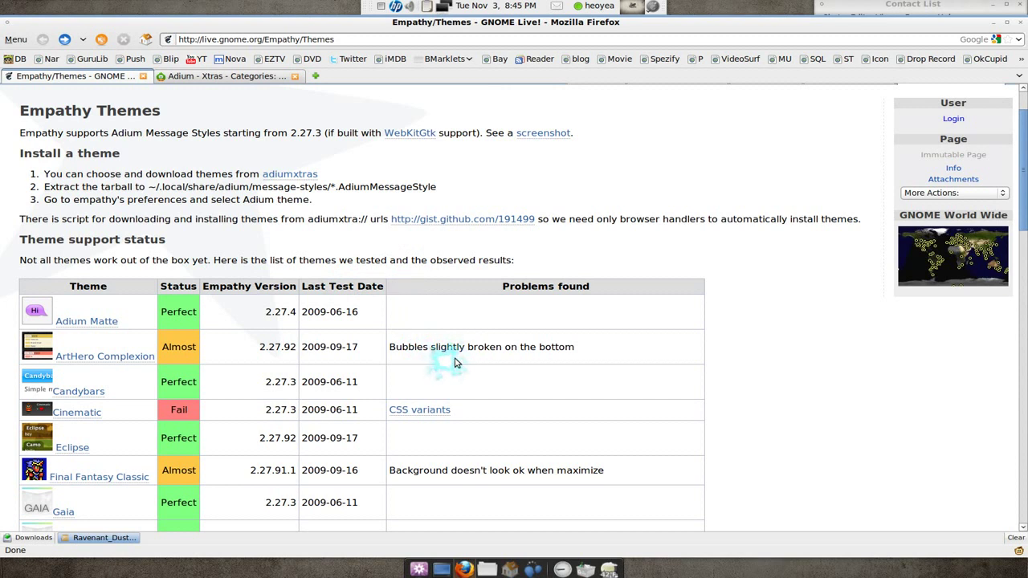
{"action": "left_click", "coordinate": [996, 22]}
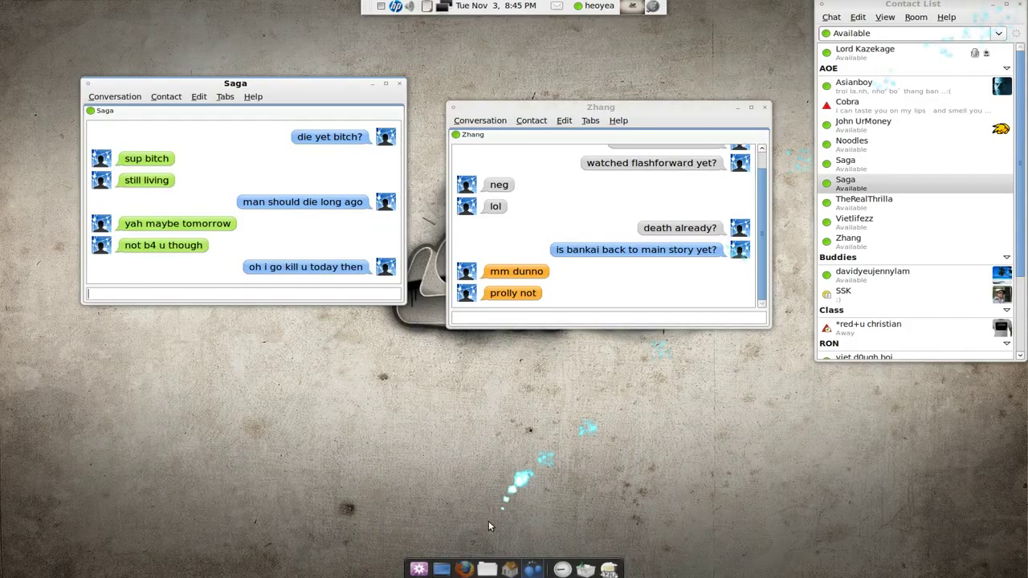
Show the message-styles folder in the file browser on an empty workspace and go up to the .local/share folder.
{"action": "left_click", "coordinate": [510, 569]}
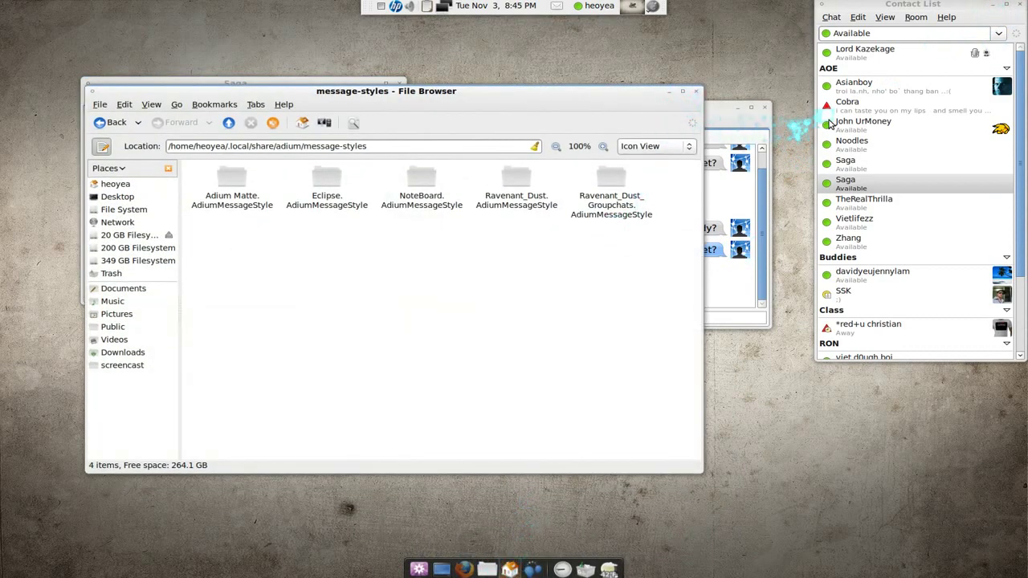
{"action": "left_click_drag", "start_coordinate": [521, 92], "coordinate": [621, 81]}
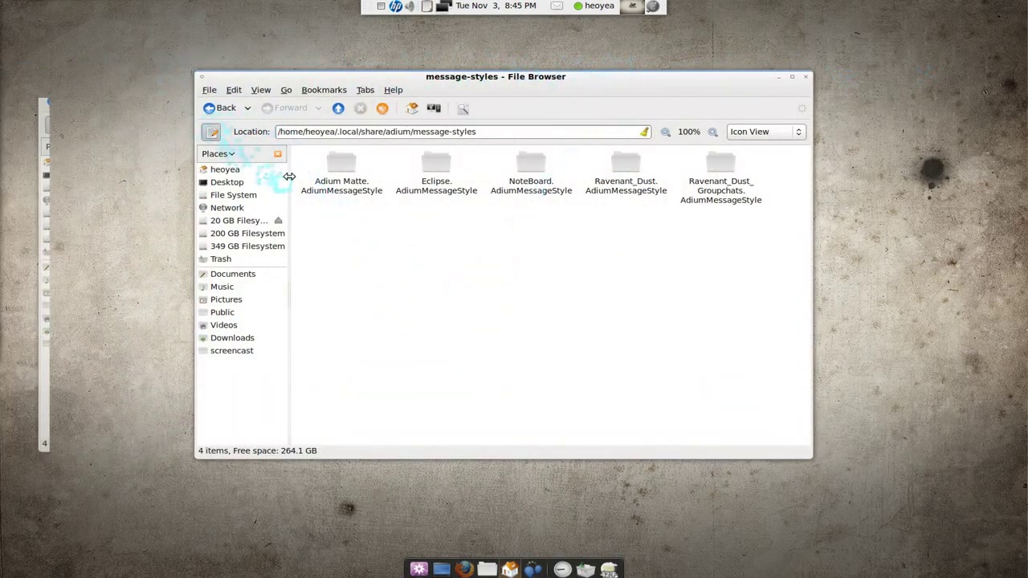
{"action": "left_click", "coordinate": [338, 108]}
{"action": "left_click", "coordinate": [339, 108]}
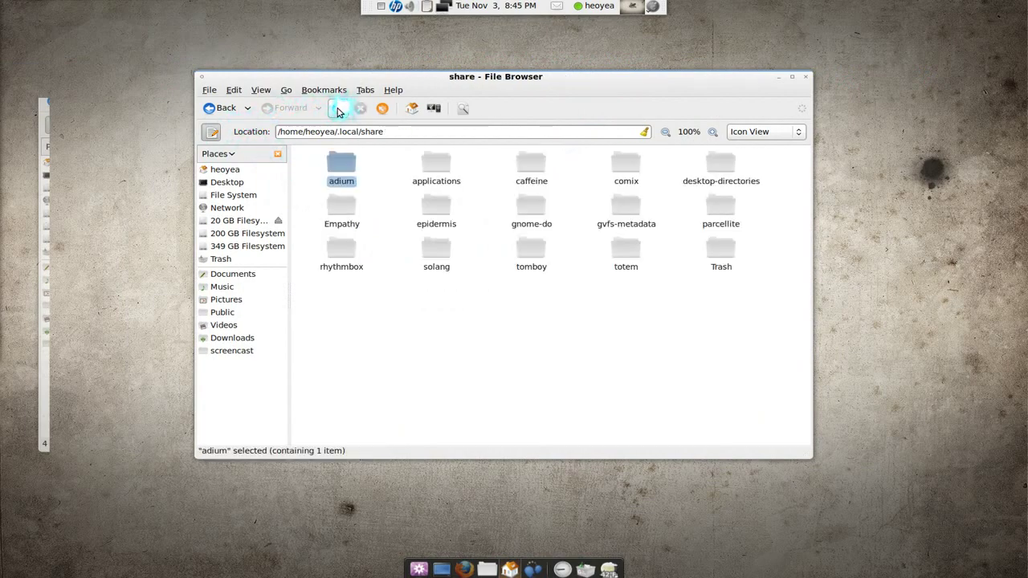
{"action": "left_click", "coordinate": [378, 300]}
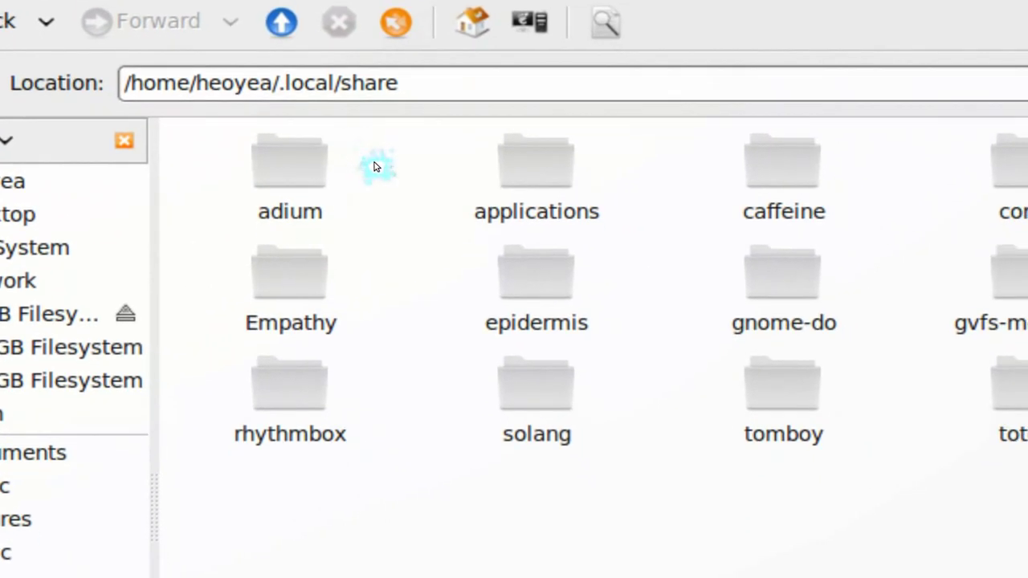
Open the message-styles folder inside adium under .local/share.
{"action": "left_click", "coordinate": [315, 166]}
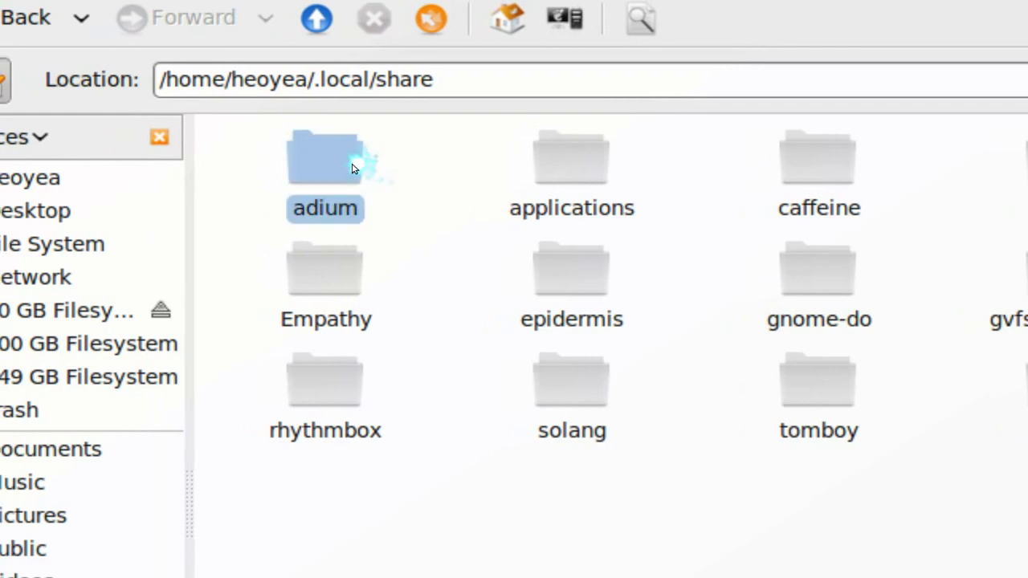
{"action": "left_click", "coordinate": [364, 168]}
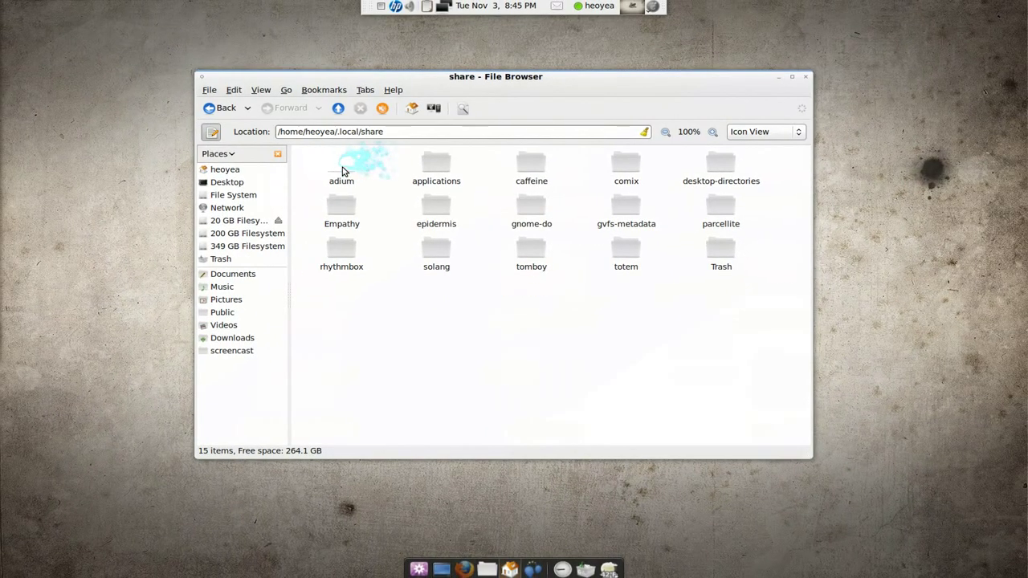
{"action": "double_click", "coordinate": [306, 168]}
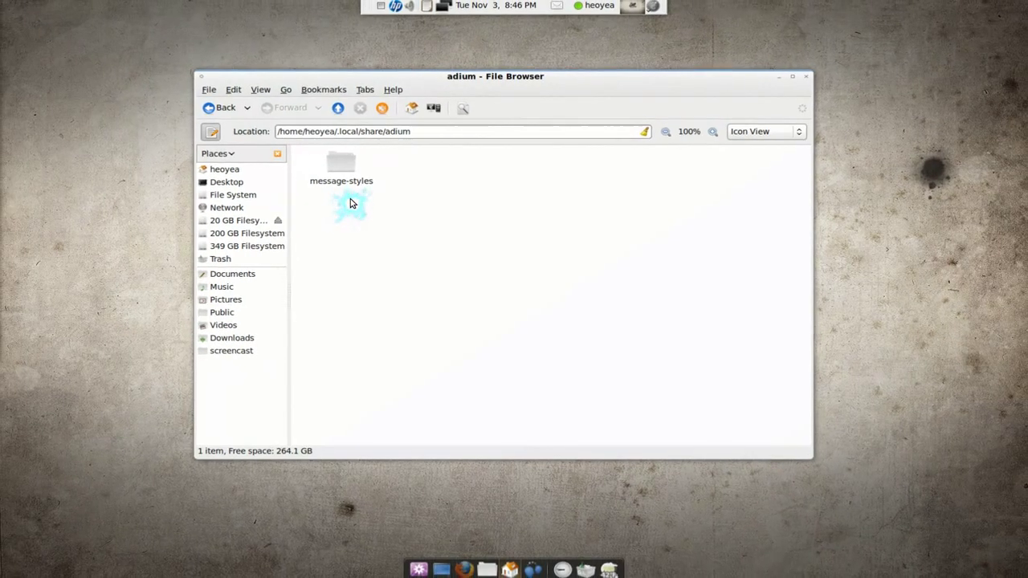
{"action": "double_click", "coordinate": [333, 161]}
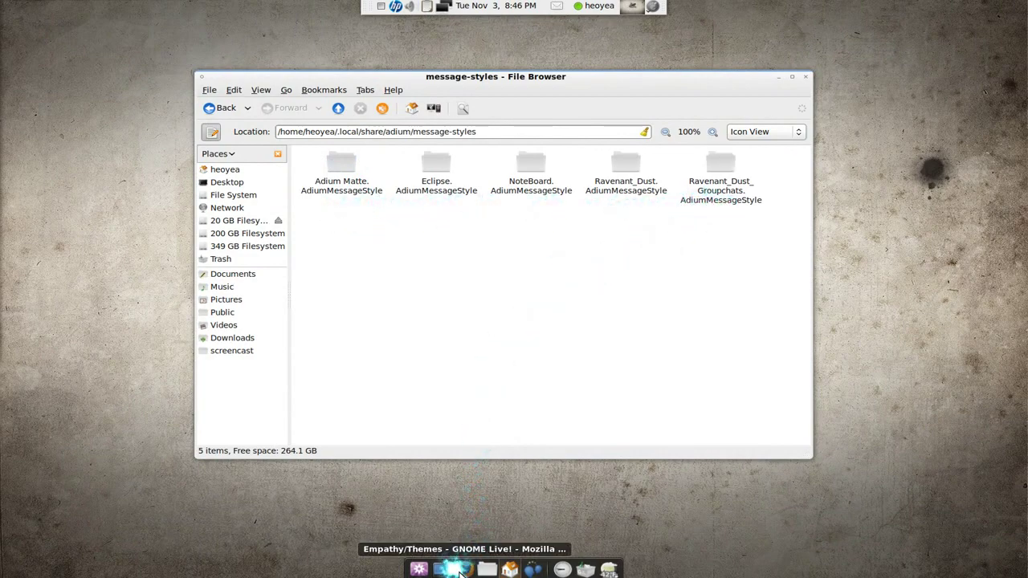
Open the downloaded Ravenant_Dust_pack.tar.gz from Firefox beside the message-styles folder and examine the full names of its theme folders.
{"action": "left_click", "coordinate": [459, 570]}
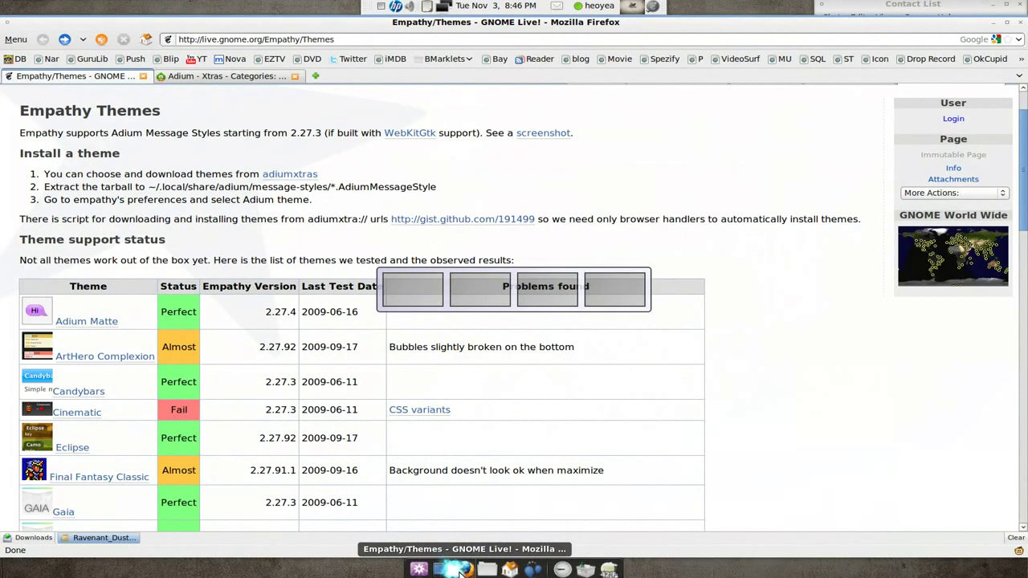
{"action": "left_click", "coordinate": [111, 538]}
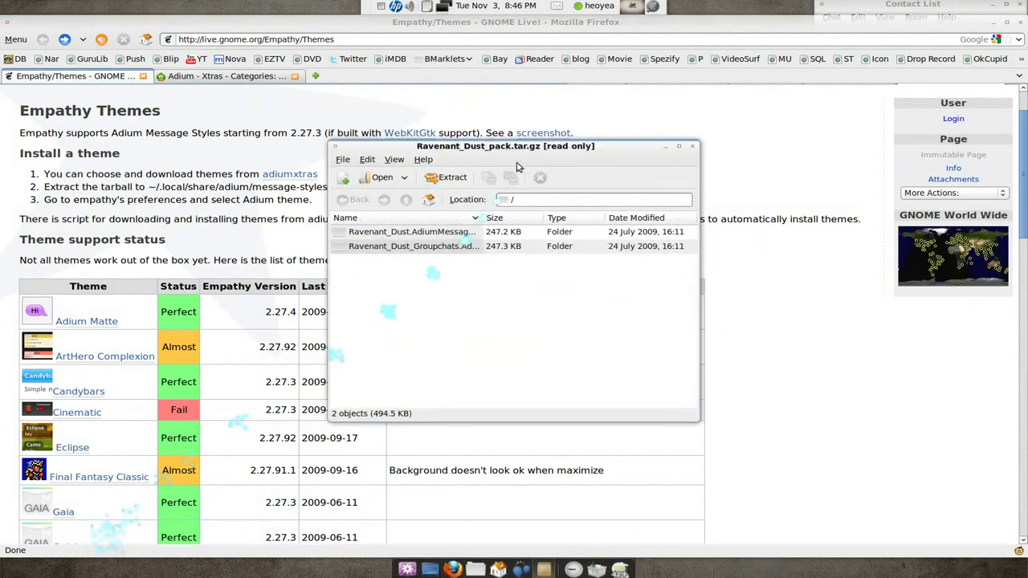
{"action": "left_click_drag", "start_coordinate": [522, 146], "coordinate": [782, 231]}
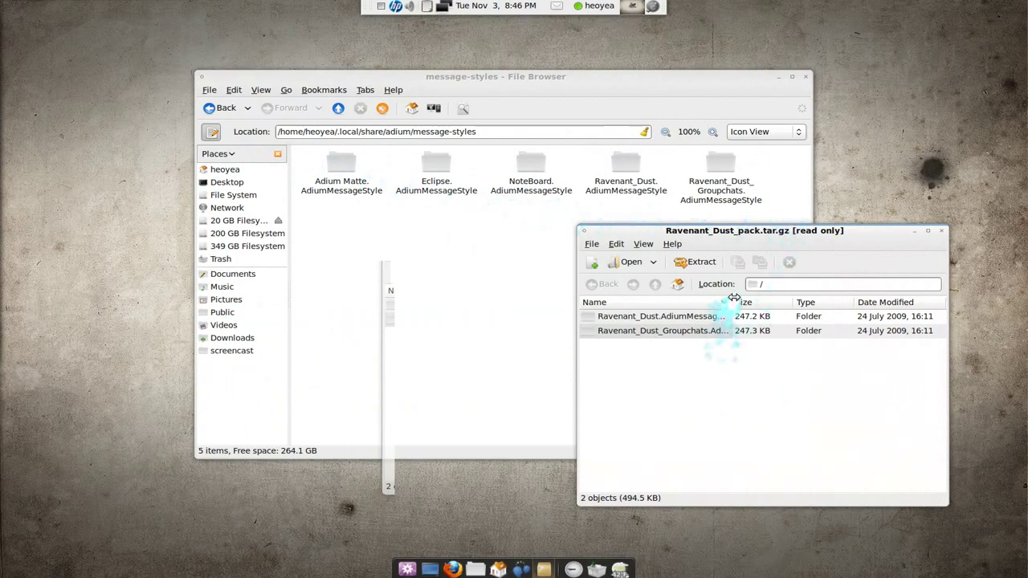
{"action": "left_click_drag", "start_coordinate": [733, 298], "coordinate": [867, 299]}
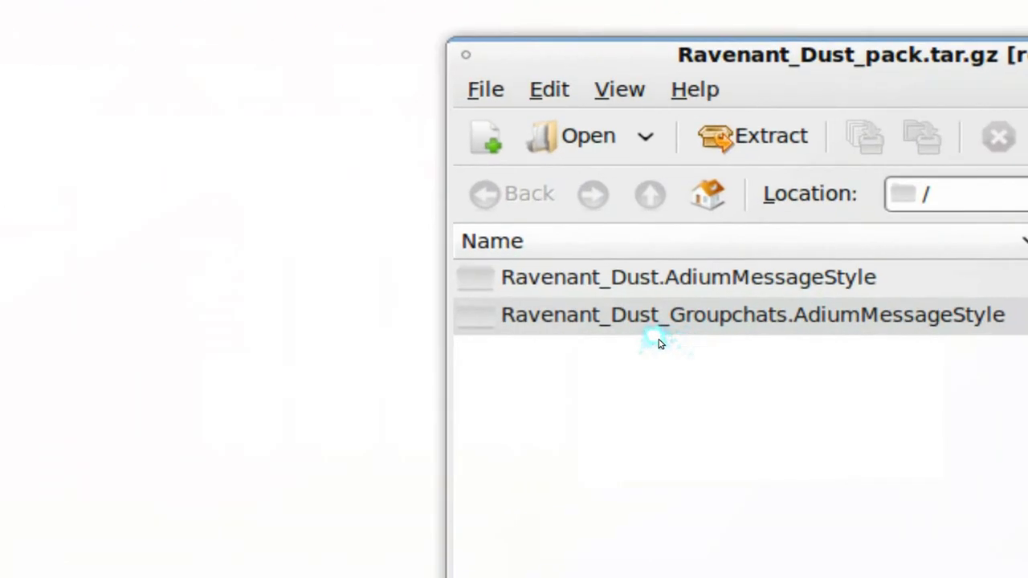
{"action": "left_click", "coordinate": [743, 282]}
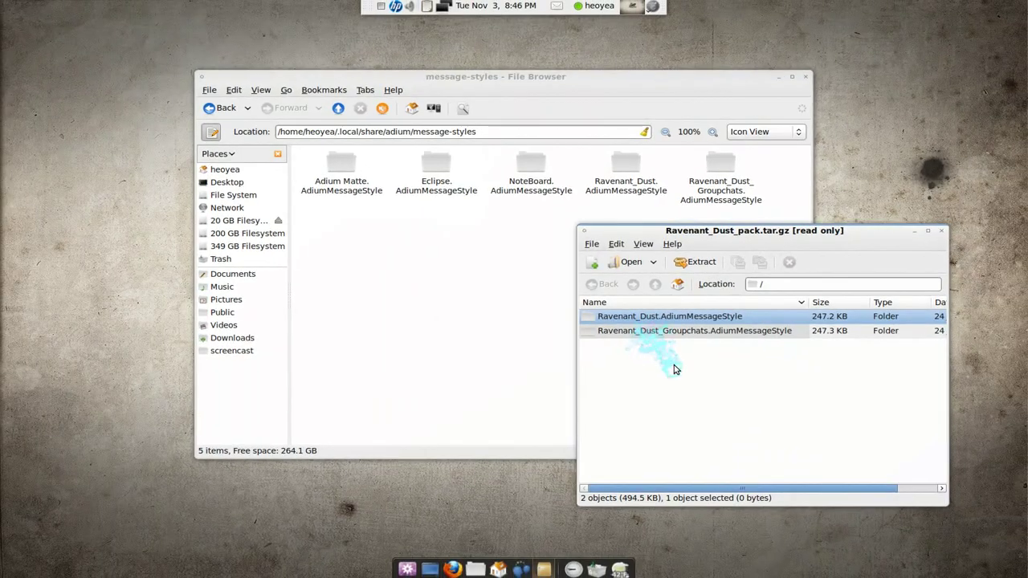
{"action": "left_click", "coordinate": [674, 370]}
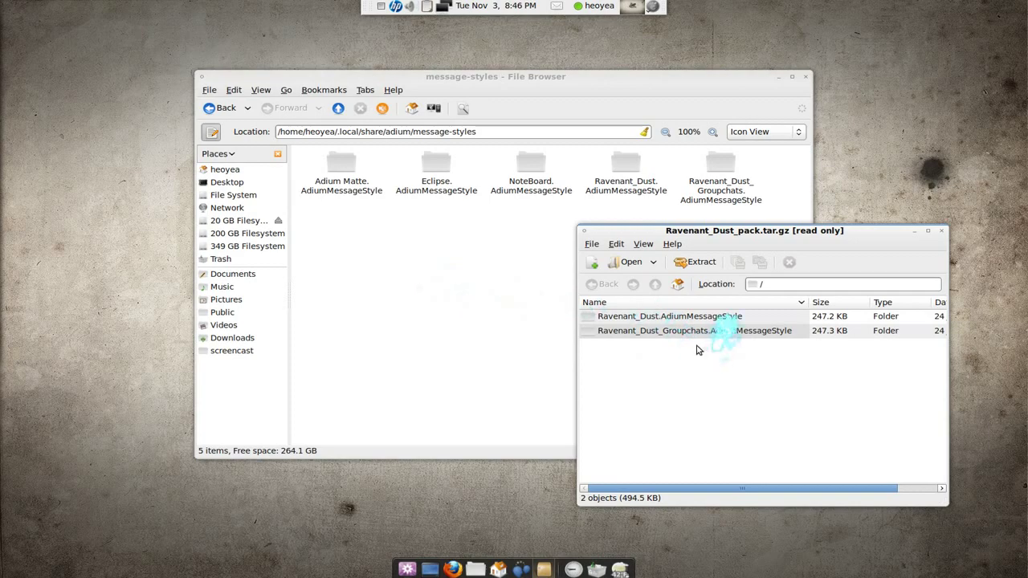
Close the Ravenant_Dust_pack.tar.gz window and return to the open chats, minimizing the web browser.
{"action": "left_click", "coordinate": [941, 231]}
{"action": "key", "text": "ctrl+w"}
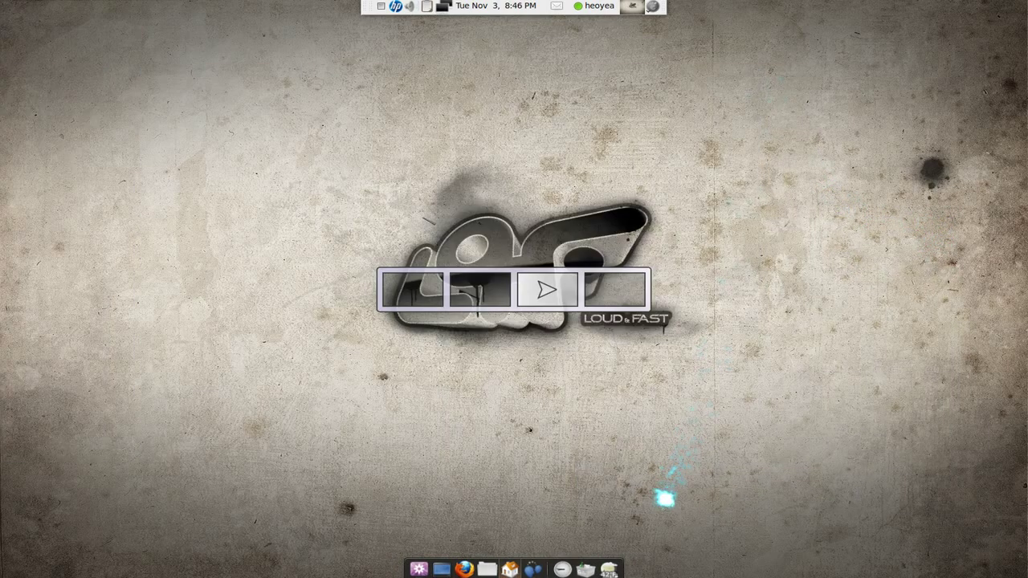
{"action": "key", "text": "alt+Tab"}
{"action": "key", "text": "alt+Tab"}
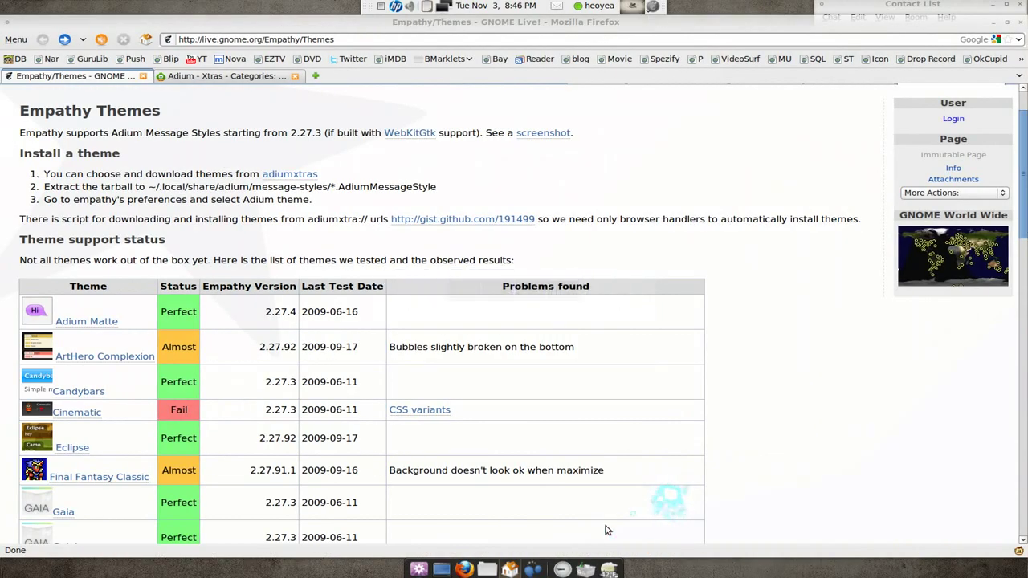
{"action": "left_click", "coordinate": [996, 22]}
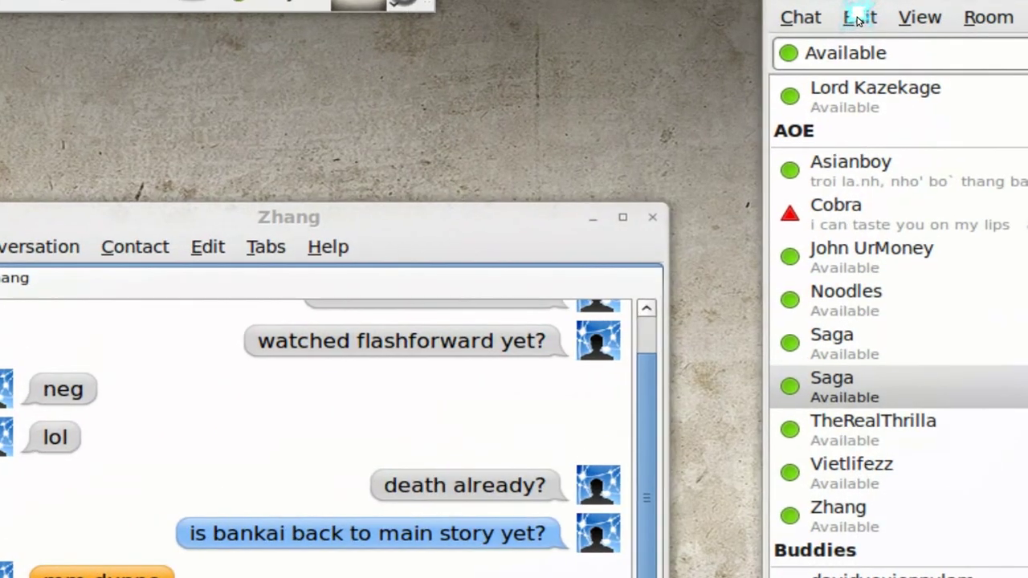
Open Empathy's preferences, review the available chat themes while keeping Adium Matte, and close the preferences.
{"action": "left_click", "coordinate": [860, 17]}
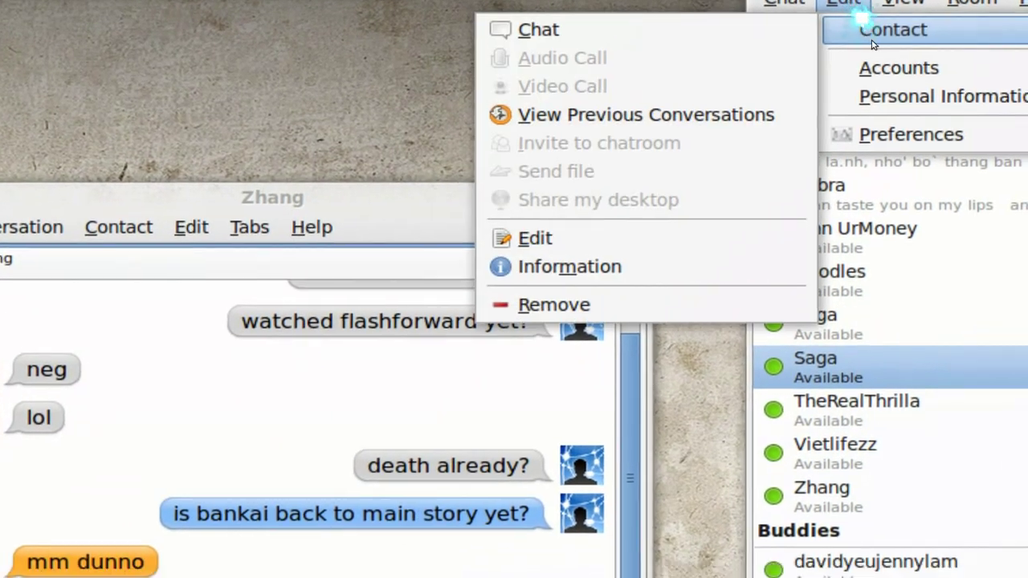
{"action": "left_click", "coordinate": [916, 155]}
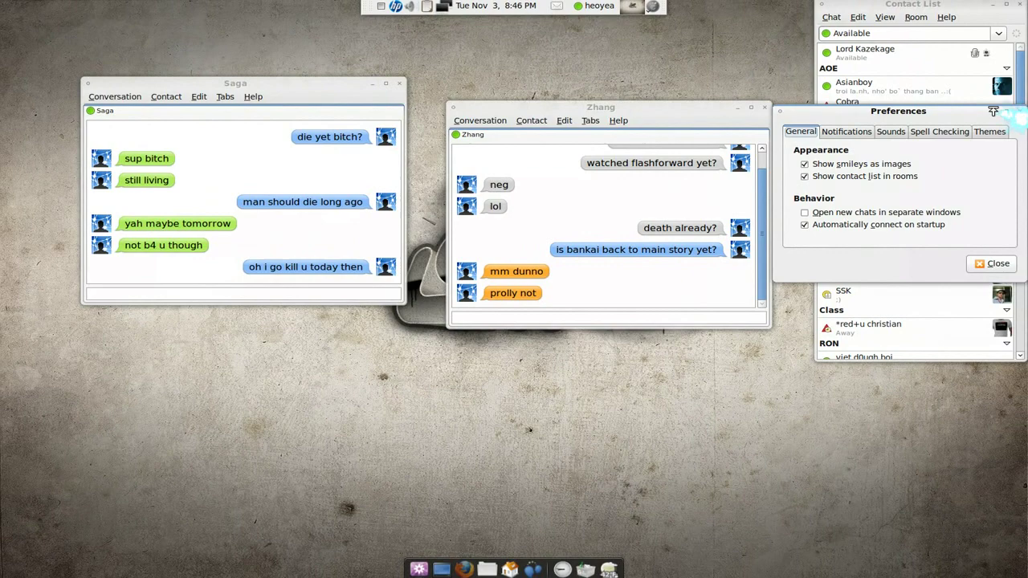
{"action": "left_click_drag", "start_coordinate": [994, 111], "coordinate": [626, 326]}
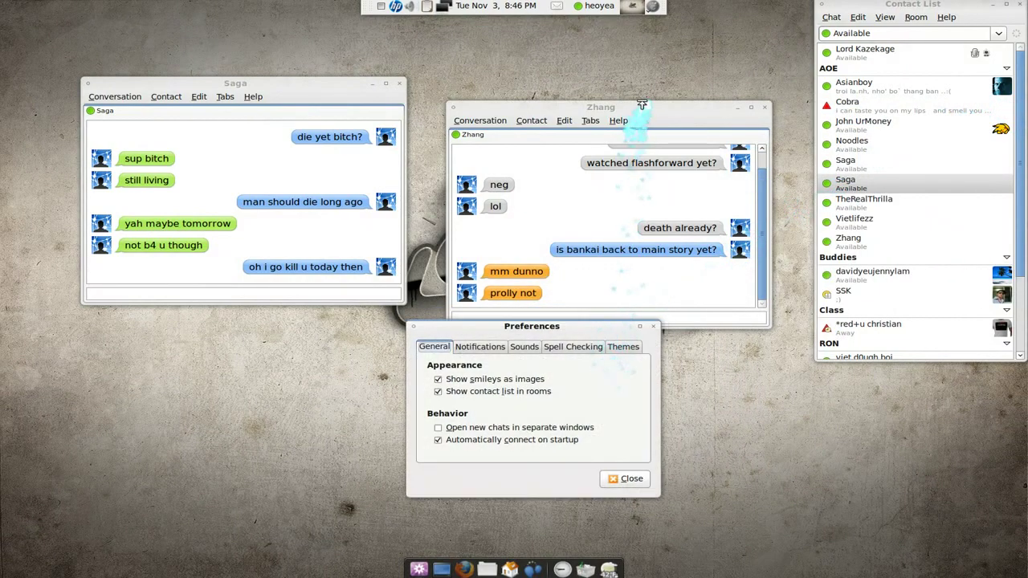
{"action": "left_click_drag", "start_coordinate": [641, 108], "coordinate": [660, 47]}
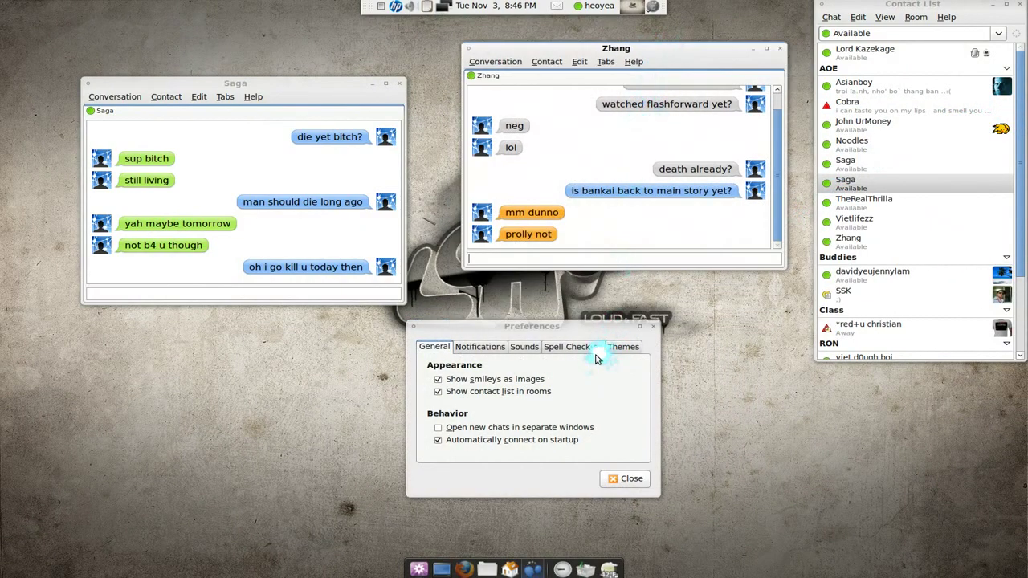
{"action": "left_click", "coordinate": [623, 348]}
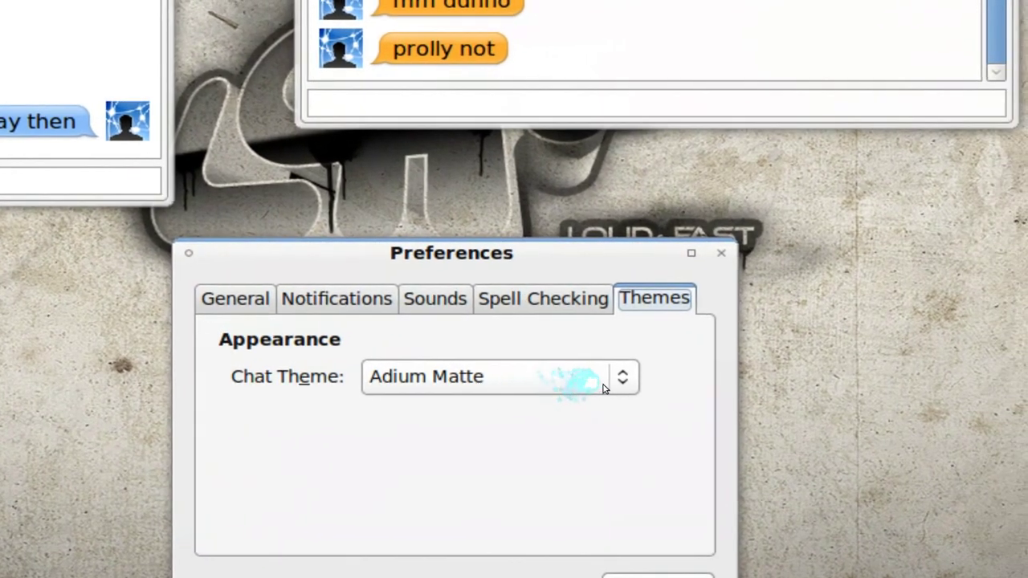
{"action": "left_click", "coordinate": [605, 389]}
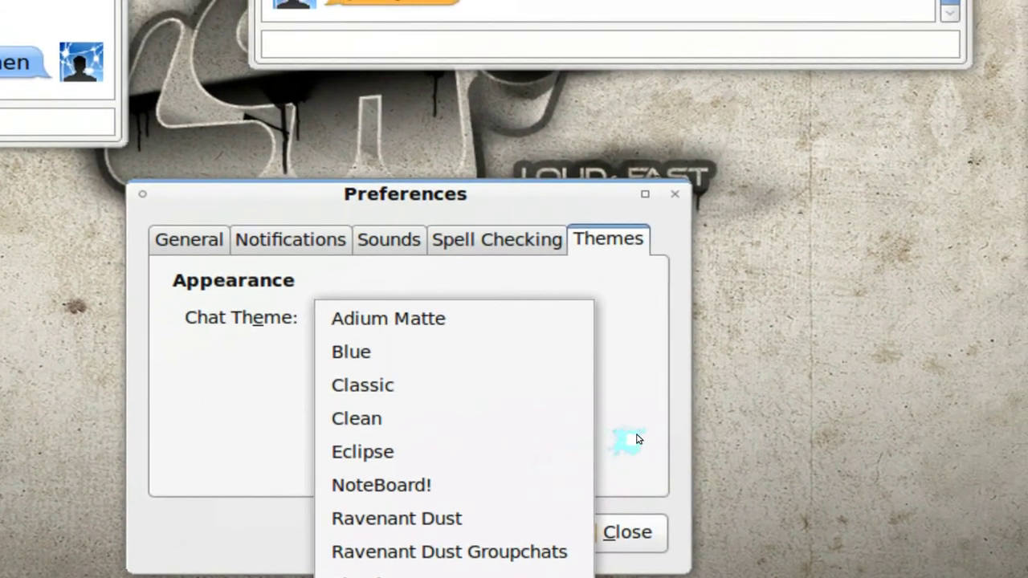
{"action": "left_click", "coordinate": [637, 439]}
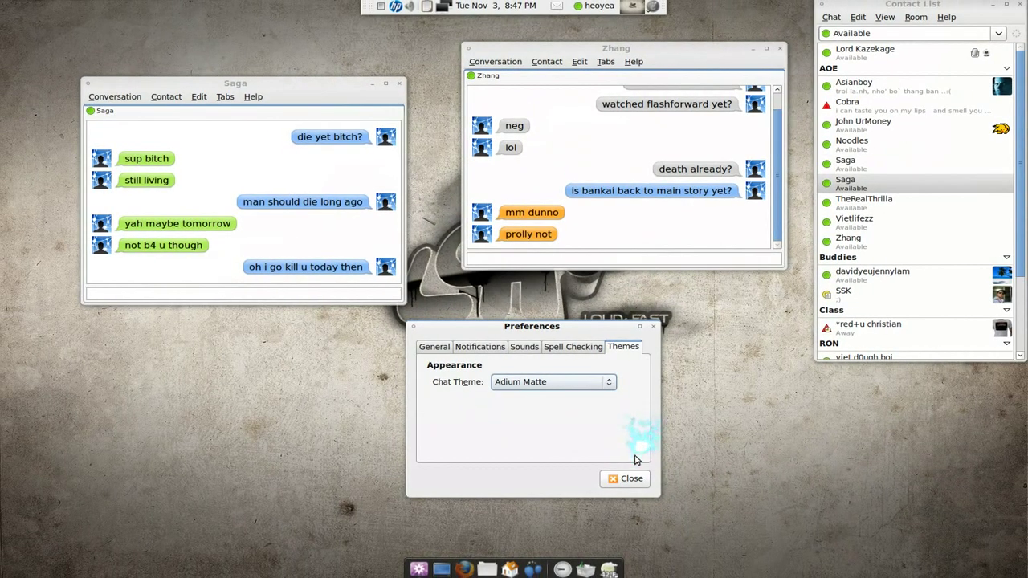
{"action": "left_click", "coordinate": [627, 479]}
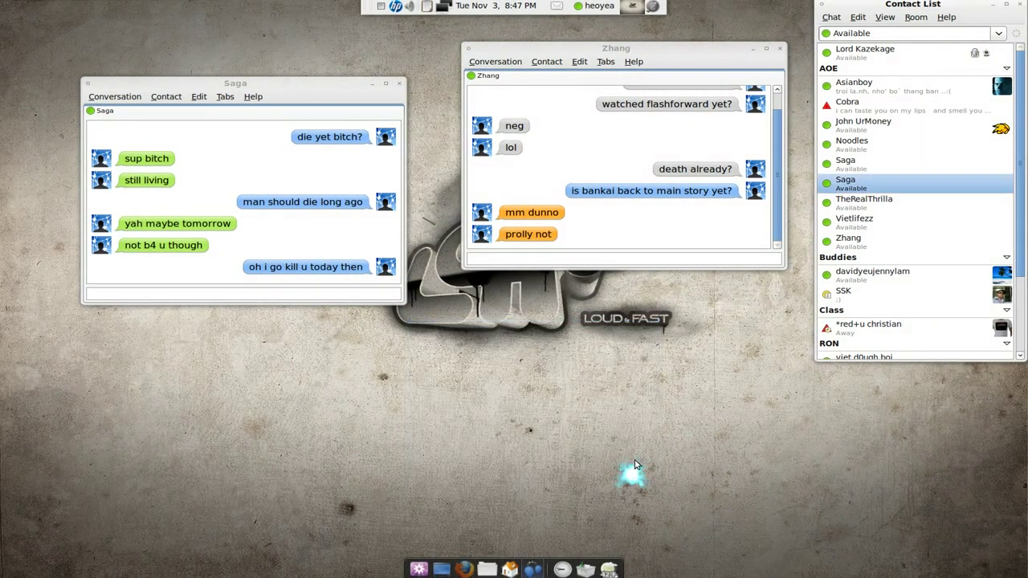
Minimize the open conversation windows.
{"action": "left_click", "coordinate": [751, 50]}
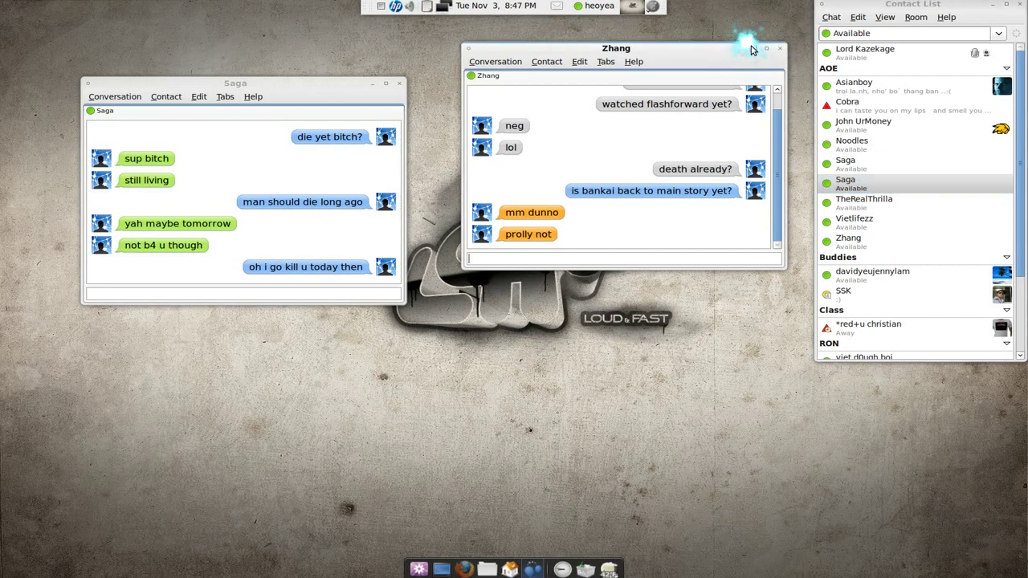
{"action": "left_click", "coordinate": [752, 49]}
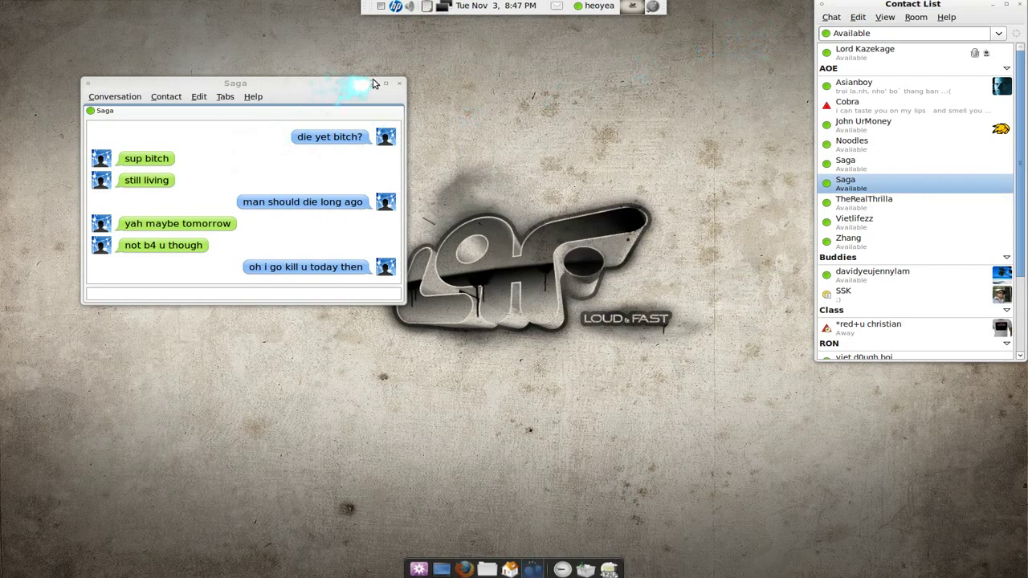